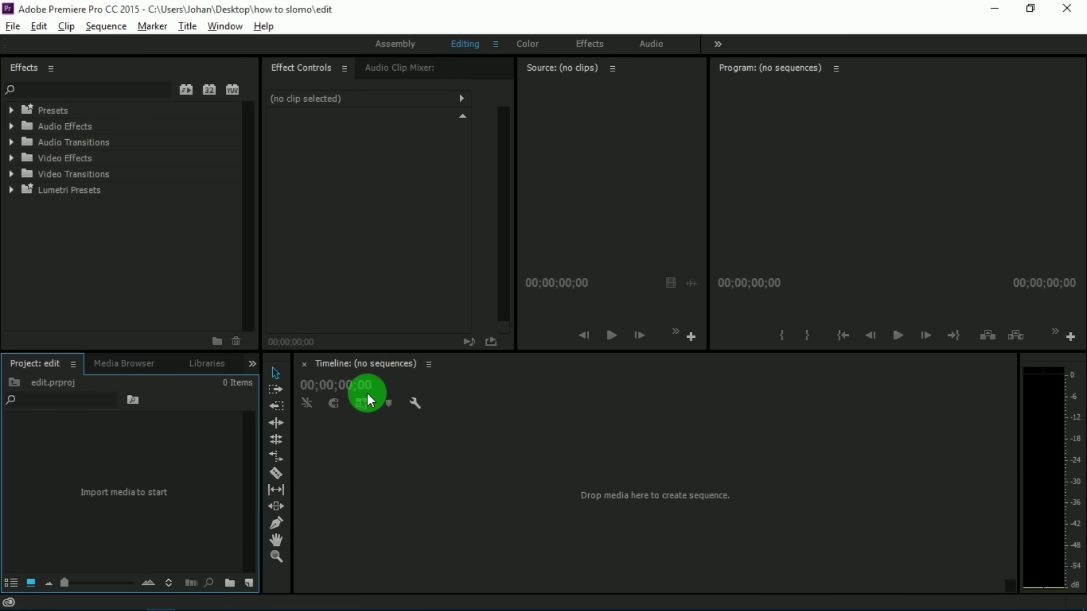
Import YDXJ0262.mp4 from Desktop > slomo vids yi cam and put it in a new sequence
{"action": "key", "text": "ctrl+i"}
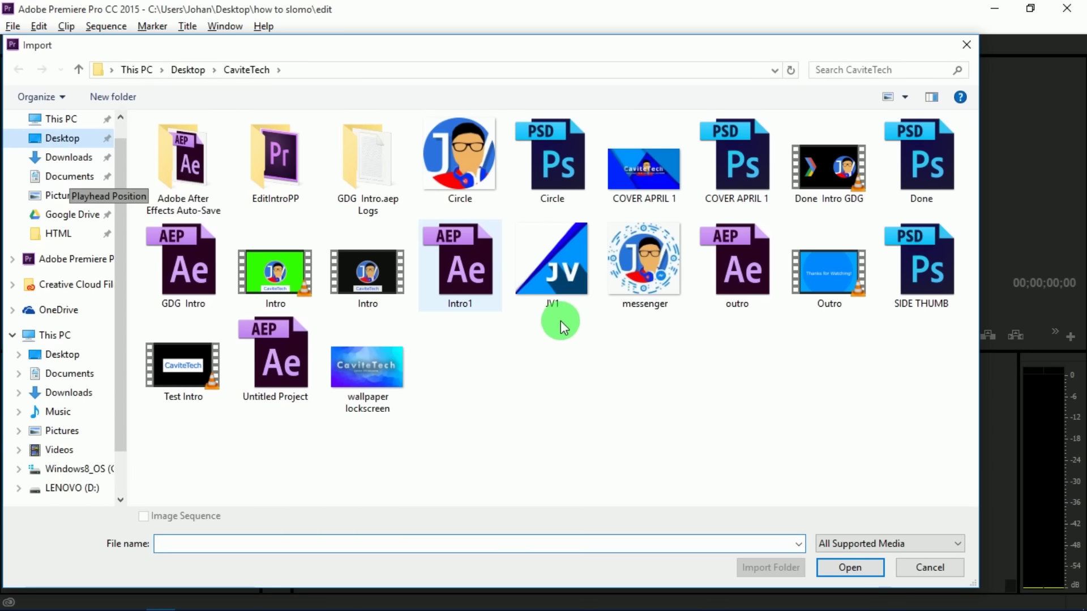
{"action": "key", "text": "alt+Up"}
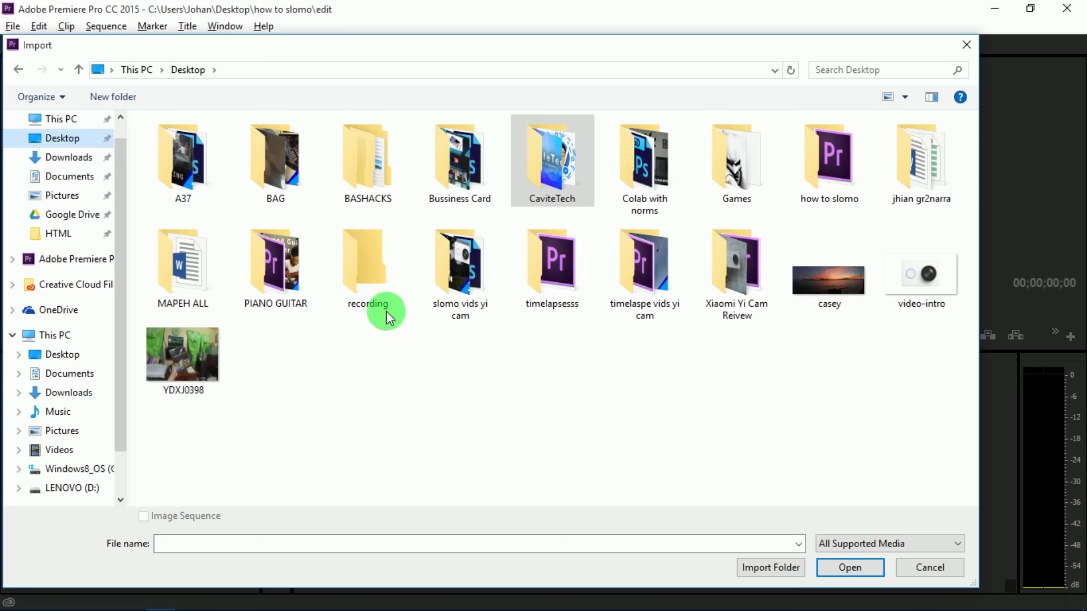
{"action": "double_click", "coordinate": [468, 273]}
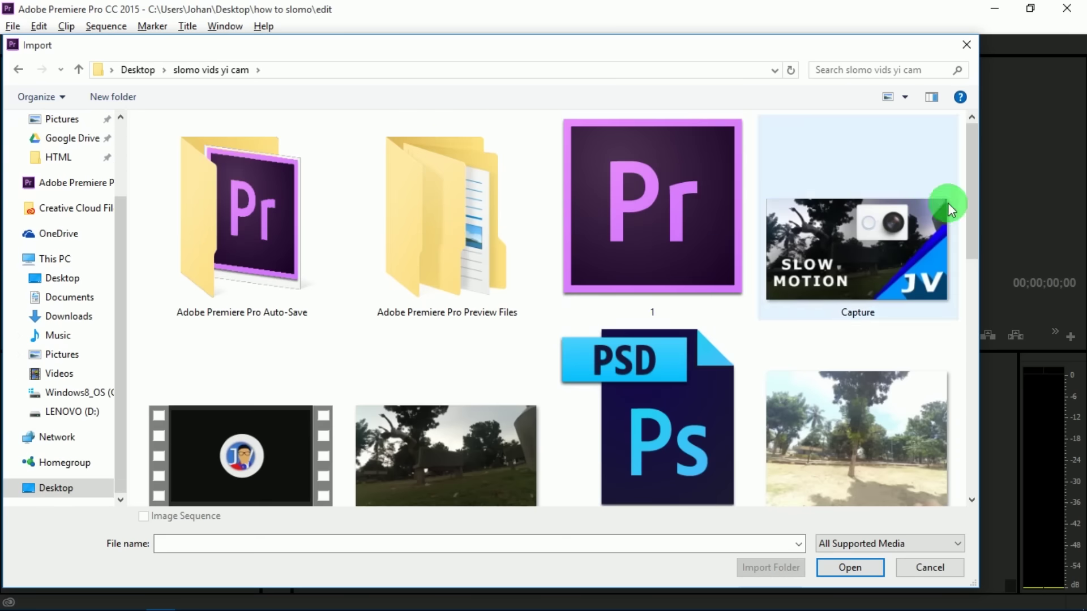
{"action": "scroll", "coordinate": [966, 267], "scroll_direction": "down", "scroll_amount": 3}
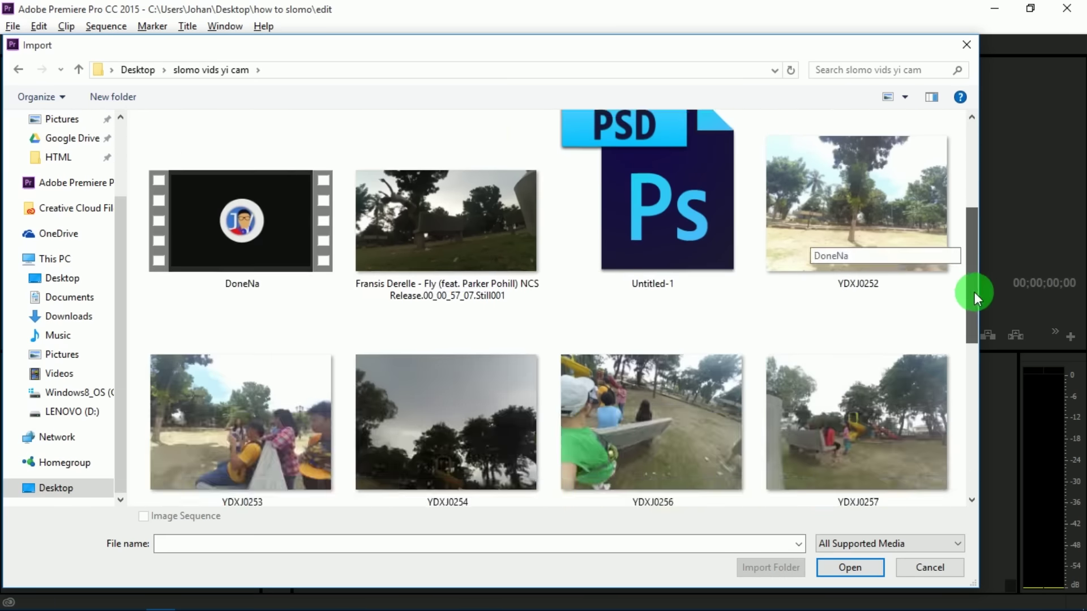
{"action": "left_click_drag", "start_coordinate": [974, 293], "coordinate": [973, 385]}
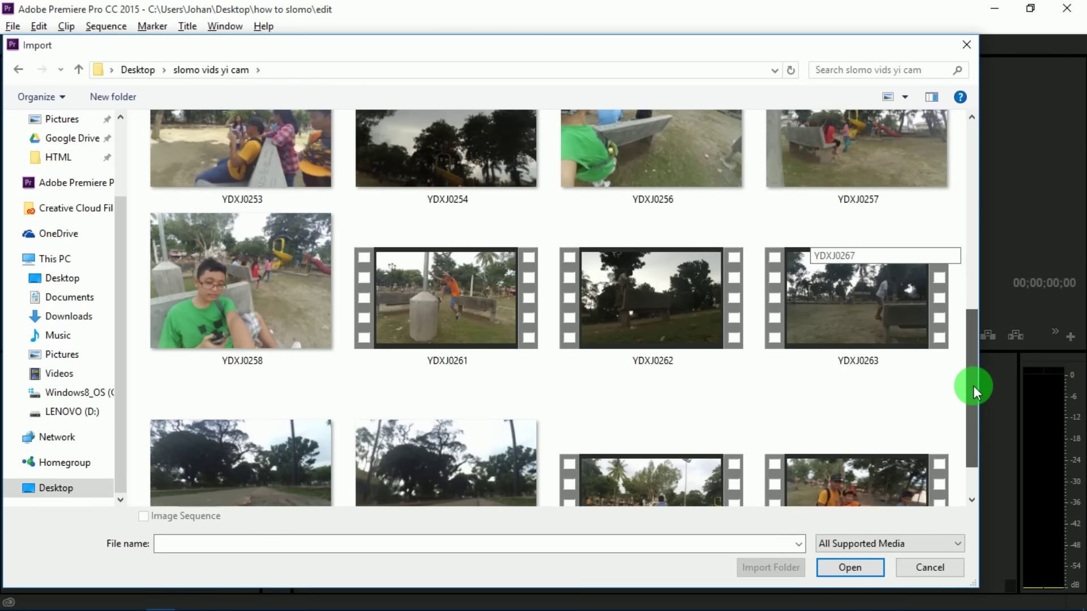
{"action": "left_click", "coordinate": [616, 278]}
{"action": "left_click", "coordinate": [860, 567]}
{"action": "left_click", "coordinate": [578, 100]}
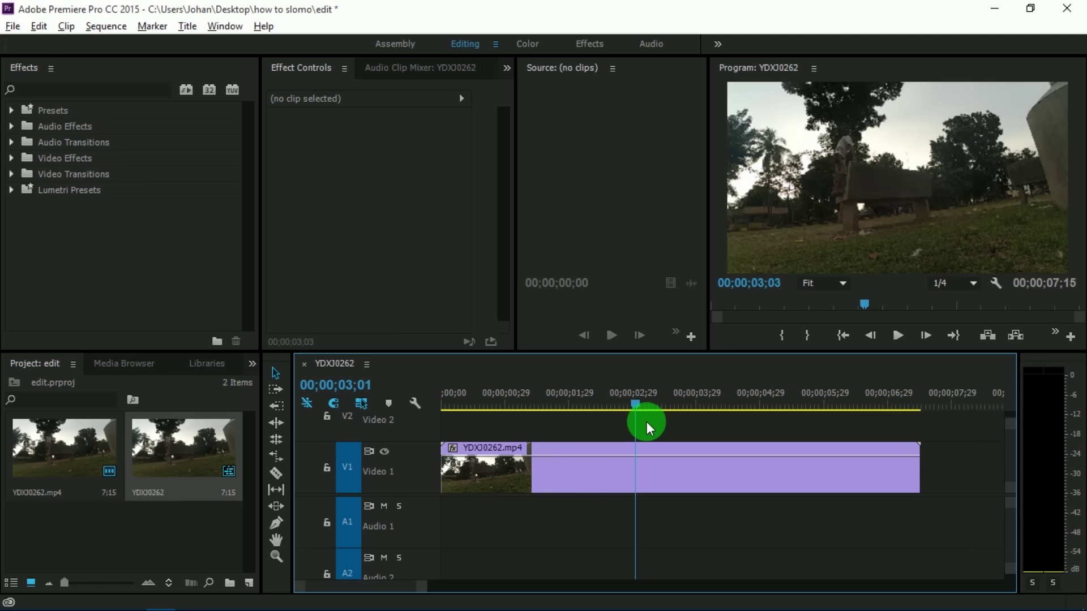
Razor-cut the YDXJ0262 clip on Video 1 at 5;04
{"action": "left_click_drag", "start_coordinate": [646, 422], "coordinate": [772, 430]}
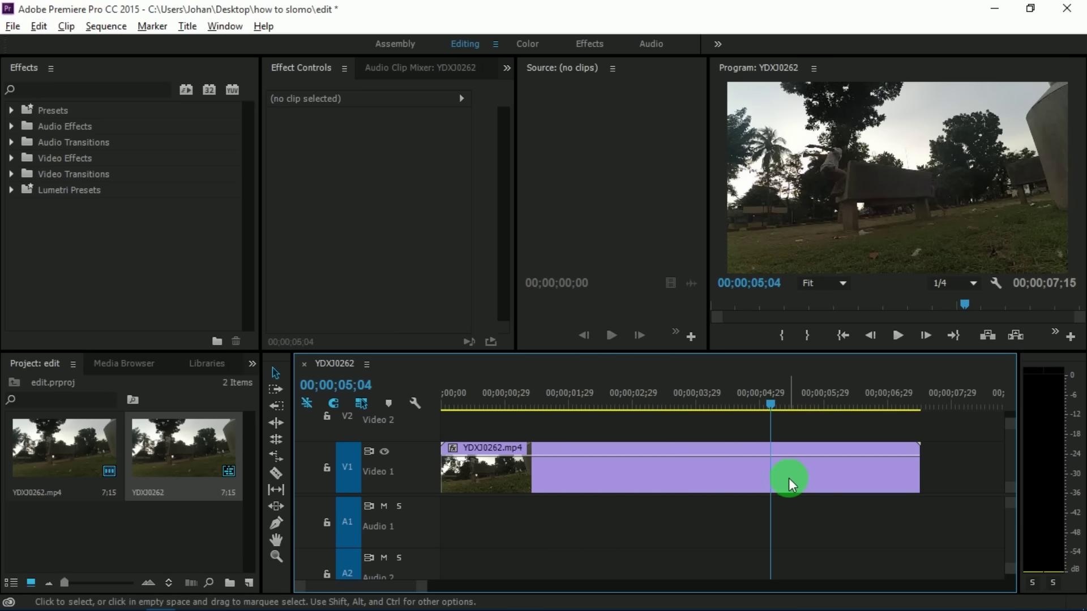
{"action": "key", "text": "c"}
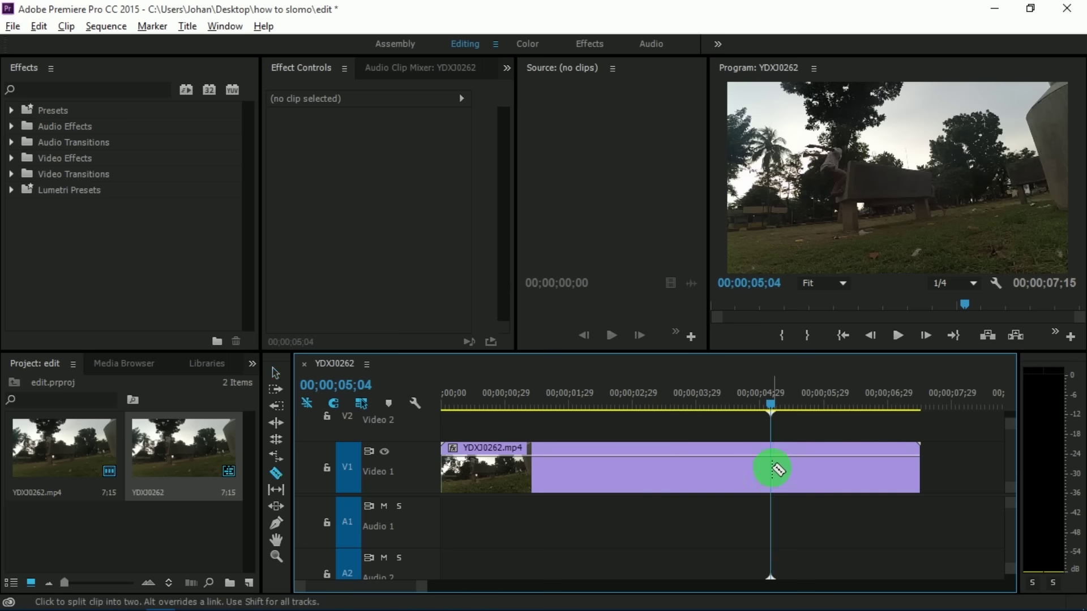
{"action": "left_click", "coordinate": [806, 474]}
{"action": "key", "text": "v"}
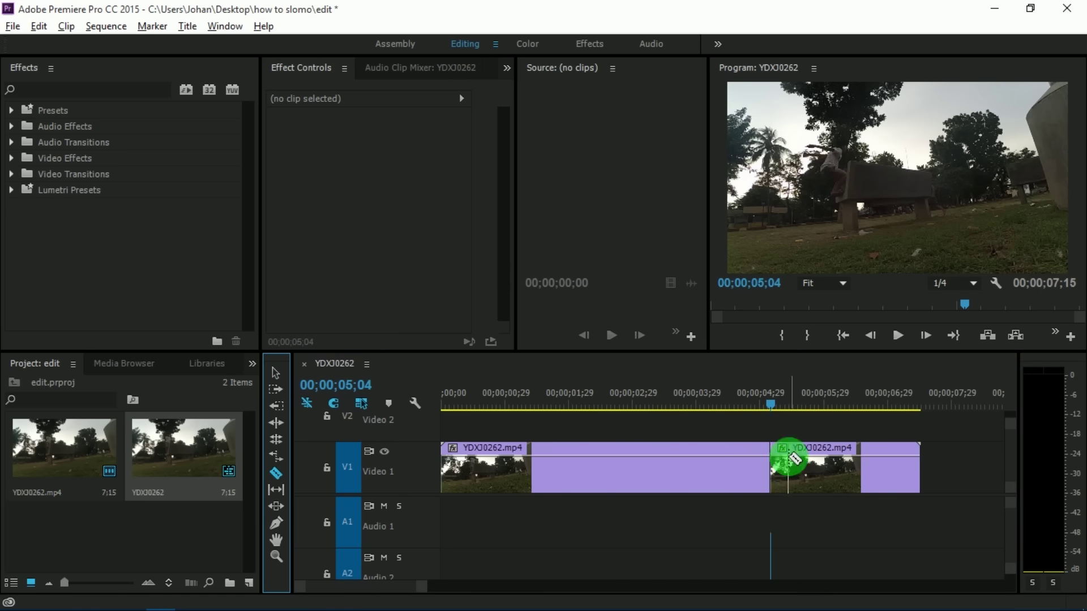
{"action": "key", "text": "c"}
{"action": "key", "text": "v"}
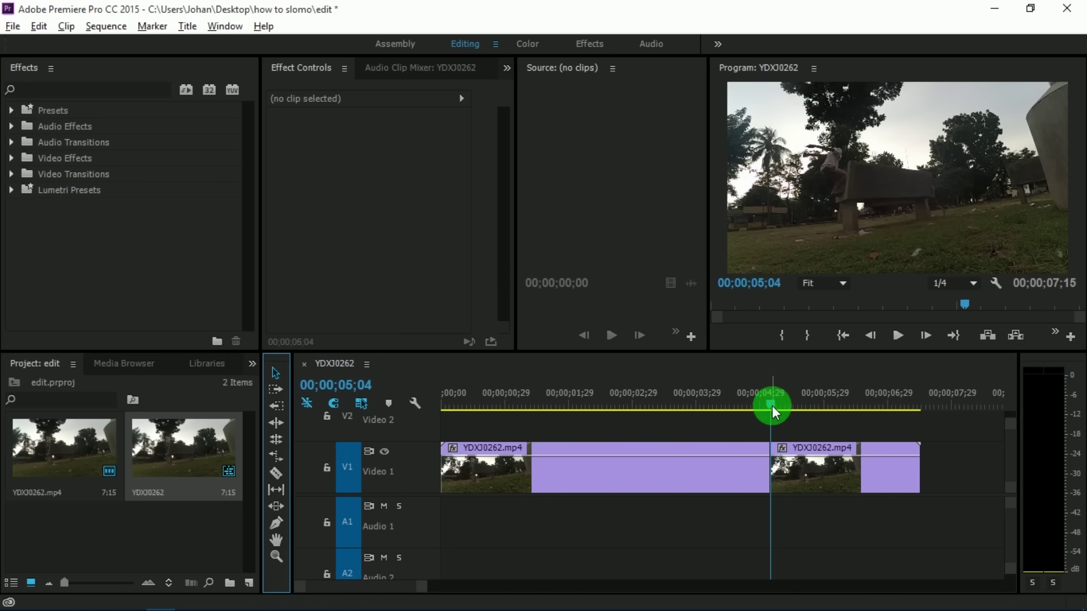
Cut the clip again at 06;17 and select the middle piece
{"action": "left_click", "coordinate": [792, 407]}
{"action": "left_click_drag", "start_coordinate": [795, 414], "coordinate": [867, 473]}
{"action": "key", "text": "c"}
{"action": "left_click", "coordinate": [864, 463]}
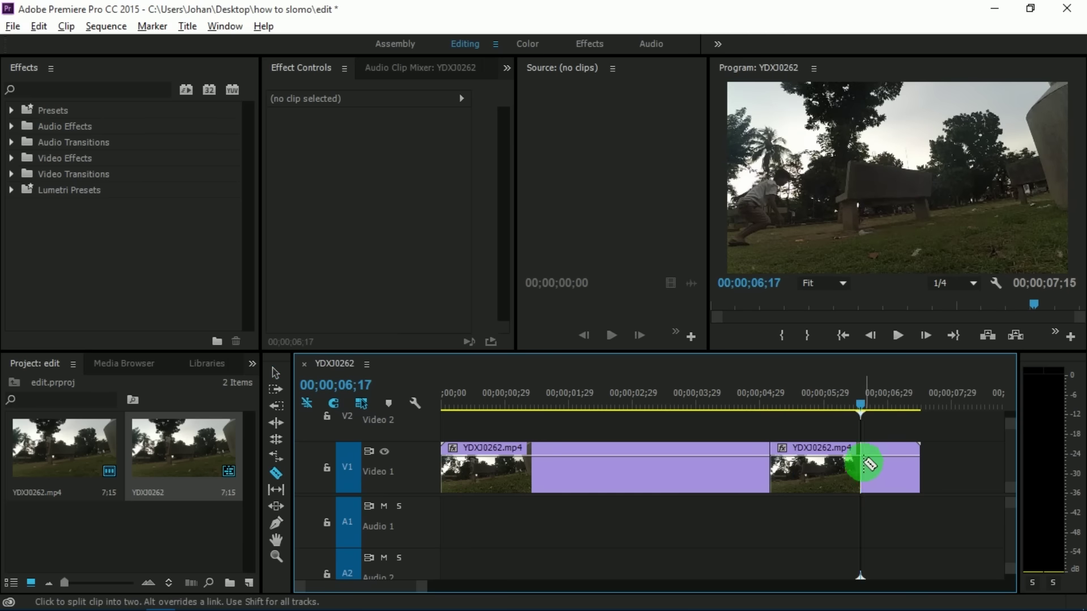
{"action": "key", "text": "v"}
{"action": "left_click", "coordinate": [813, 474]}
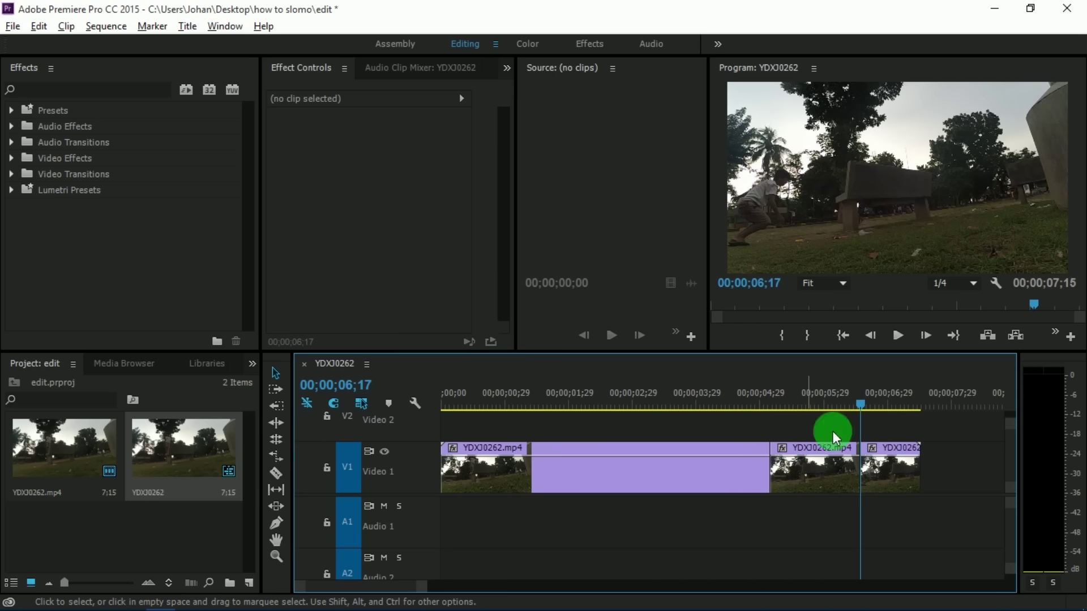
{"action": "left_click", "coordinate": [826, 449]}
Maximize the Timeline and lift the piece starting at 06;17 onto Video 2
{"action": "key", "text": "grave"}
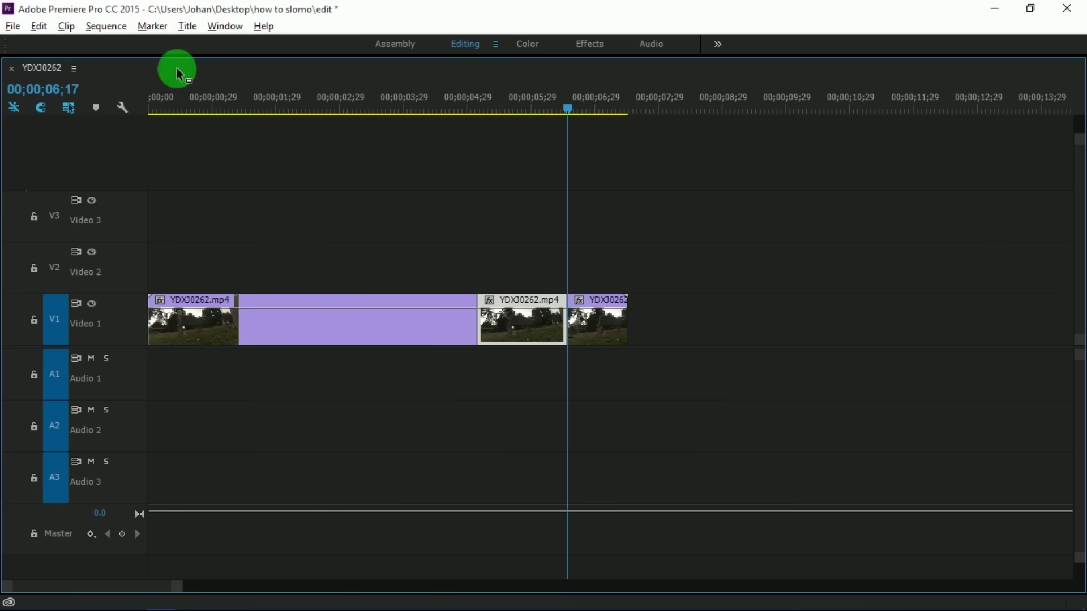
{"action": "left_click", "coordinate": [595, 331]}
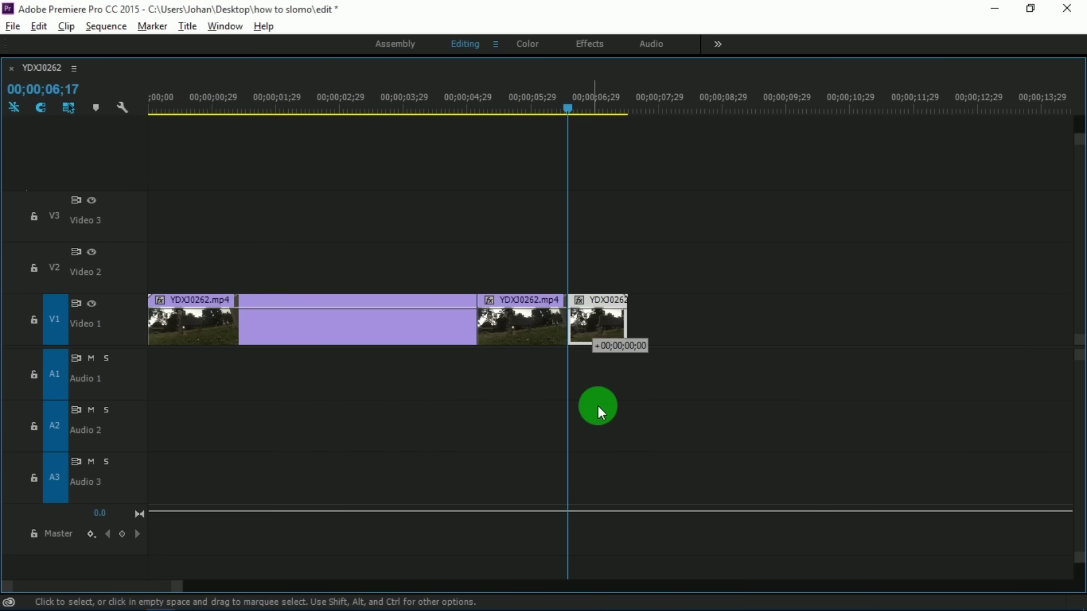
{"action": "left_click_drag", "start_coordinate": [600, 400], "coordinate": [604, 406]}
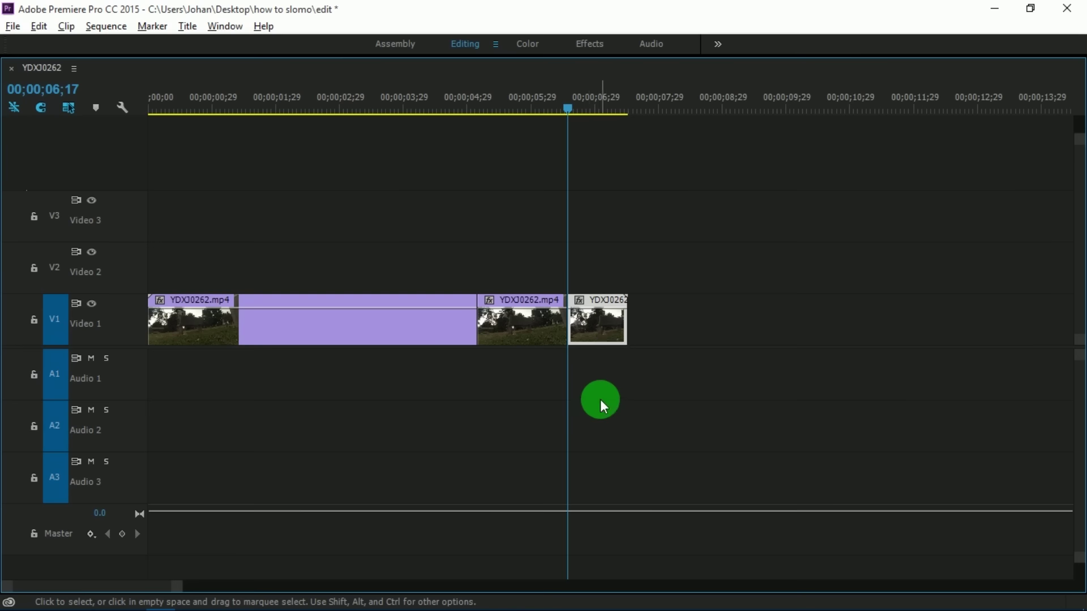
{"action": "mouse_move", "coordinate": [596, 327]}
{"action": "left_mouse_down"}
{"action": "mouse_move", "coordinate": [595, 262]}
{"action": "mouse_move", "coordinate": [607, 341]}
{"action": "left_mouse_up"}
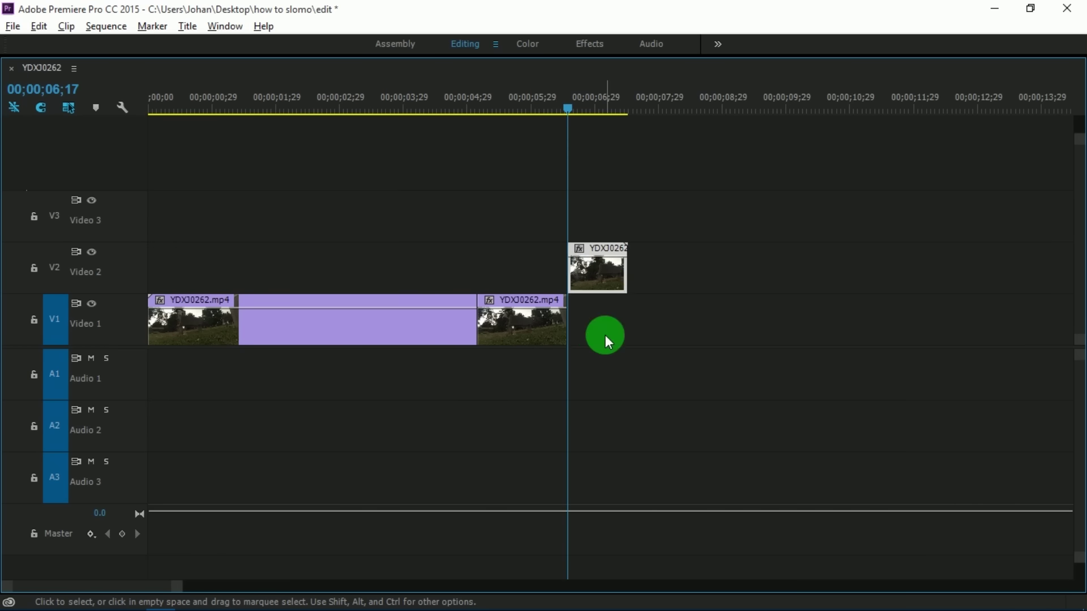
{"action": "left_click", "coordinate": [546, 328]}
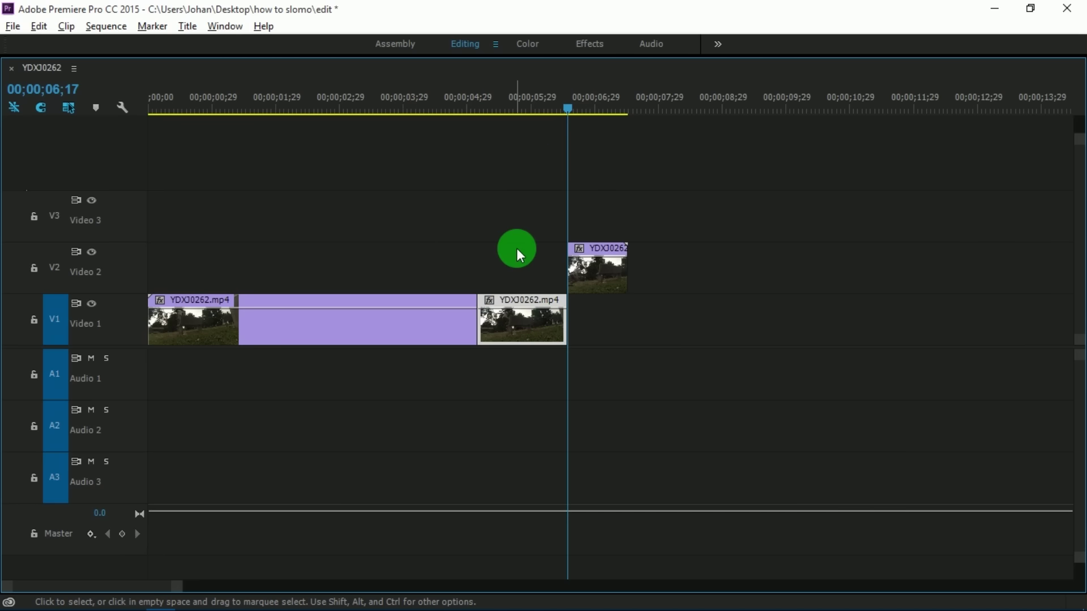
Slow the middle clip to 4.54% speed with a 00;00;30;29 duration in Speed/Duration
{"action": "right_click", "coordinate": [528, 323]}
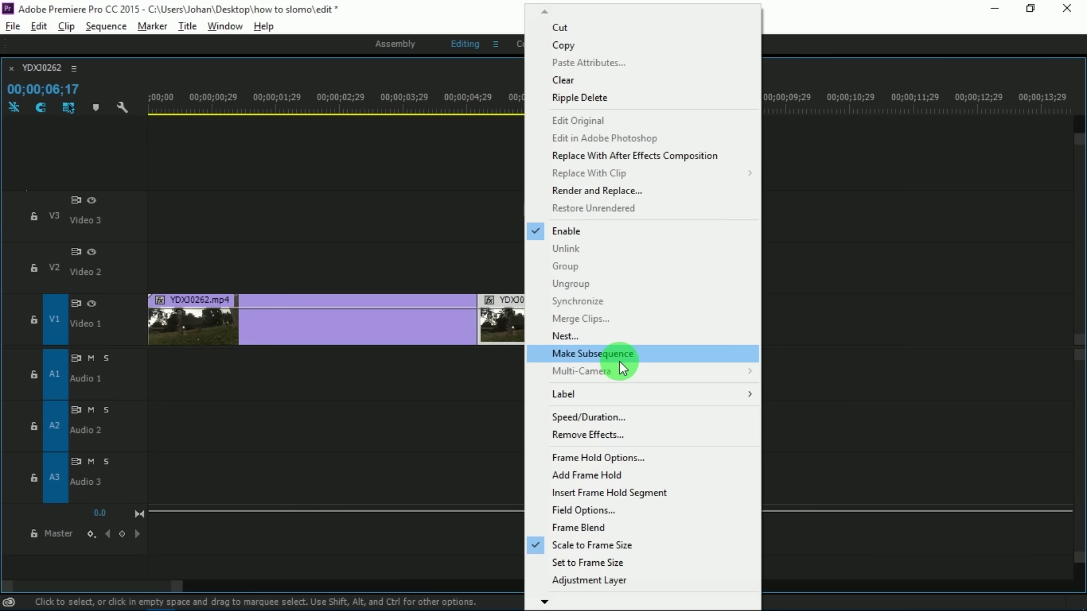
{"action": "left_click", "coordinate": [621, 421]}
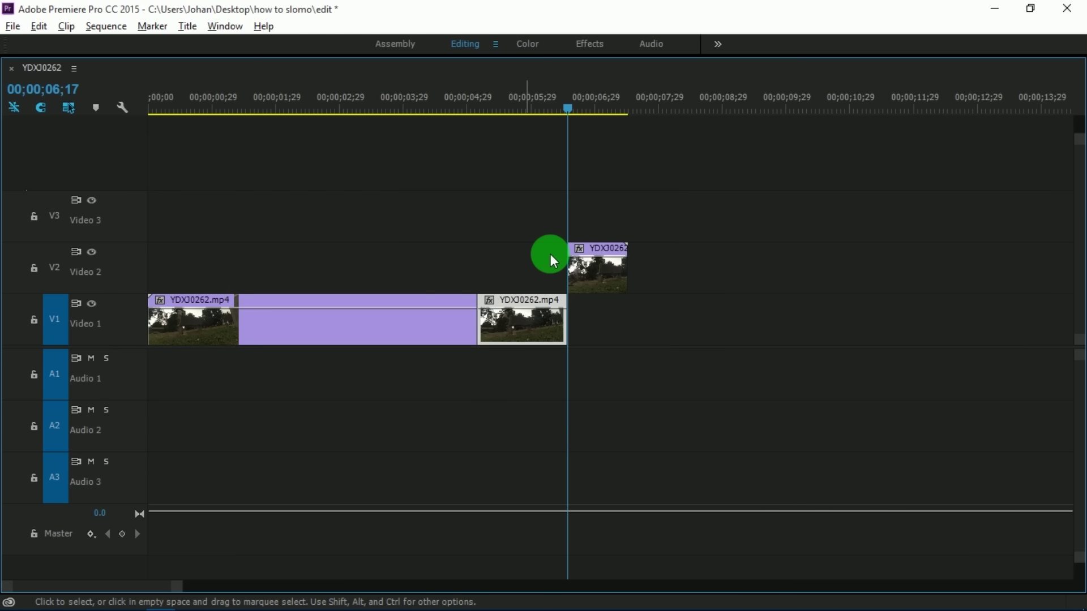
{"action": "key", "text": "ctrl+r"}
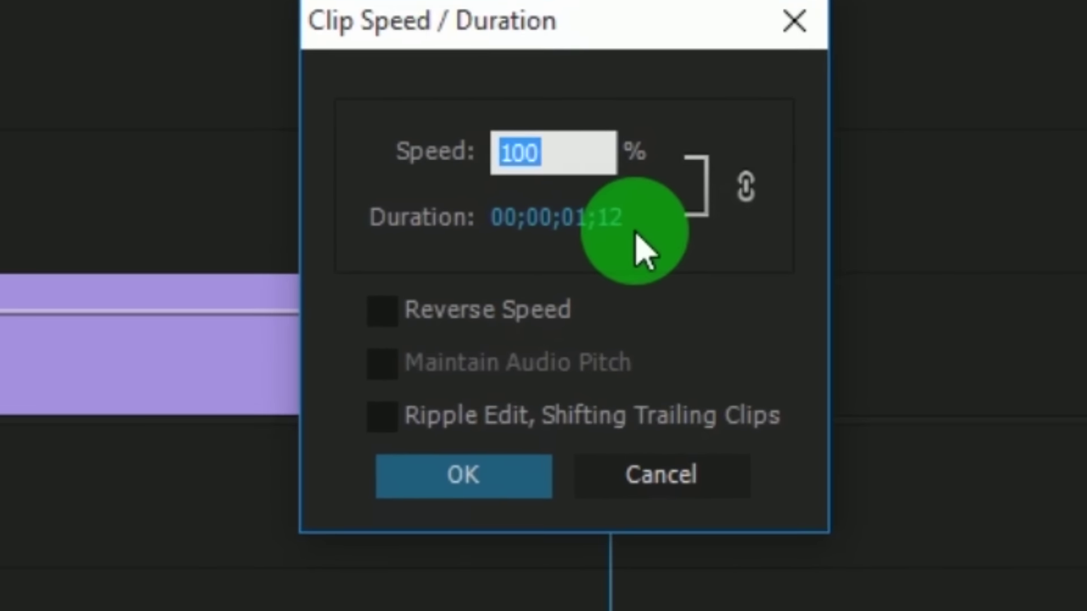
{"action": "left_click_drag", "start_coordinate": [575, 235], "coordinate": [1084, 200]}
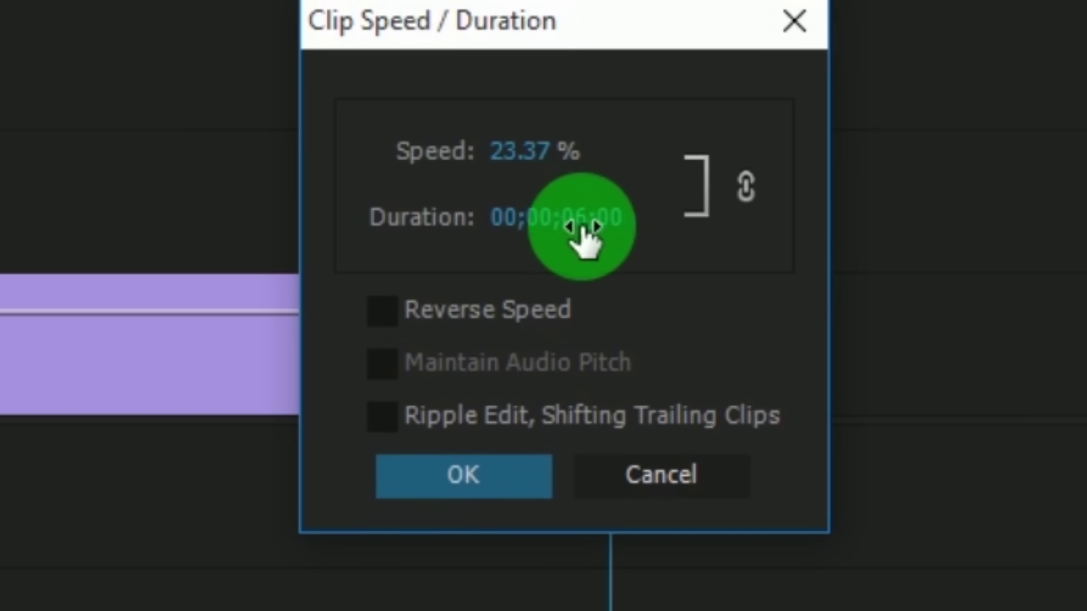
{"action": "mouse_move", "coordinate": [583, 230]}
{"action": "left_mouse_down"}
{"action": "mouse_move", "coordinate": [808, 238]}
{"action": "mouse_move", "coordinate": [882, 211]}
{"action": "mouse_move", "coordinate": [582, 219]}
{"action": "left_mouse_up"}
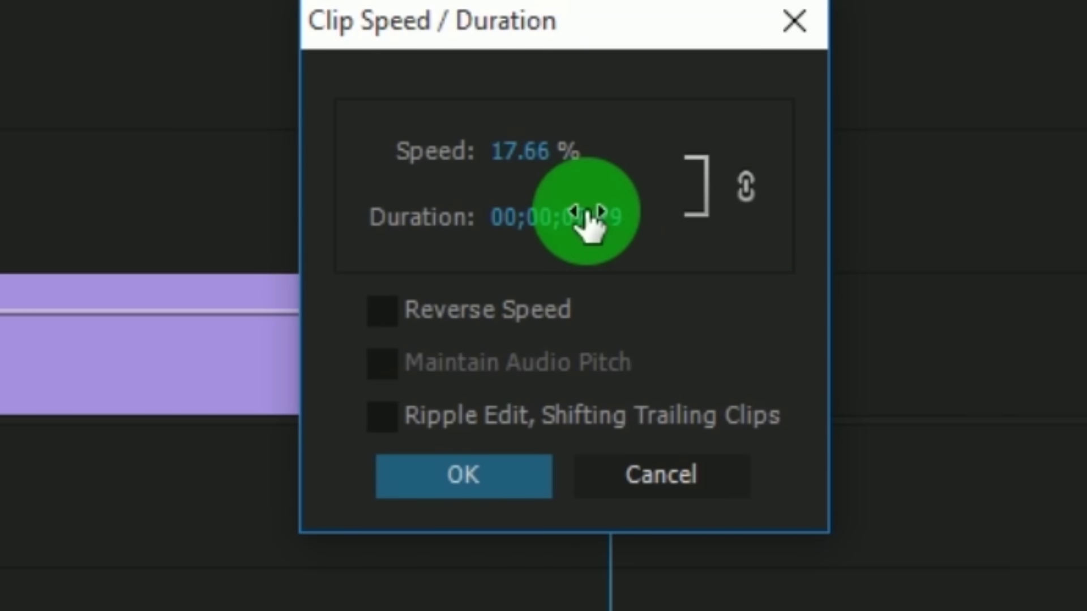
{"action": "left_click", "coordinate": [582, 219]}
{"action": "left_click", "coordinate": [581, 218]}
{"action": "key", "text": "Delete"}
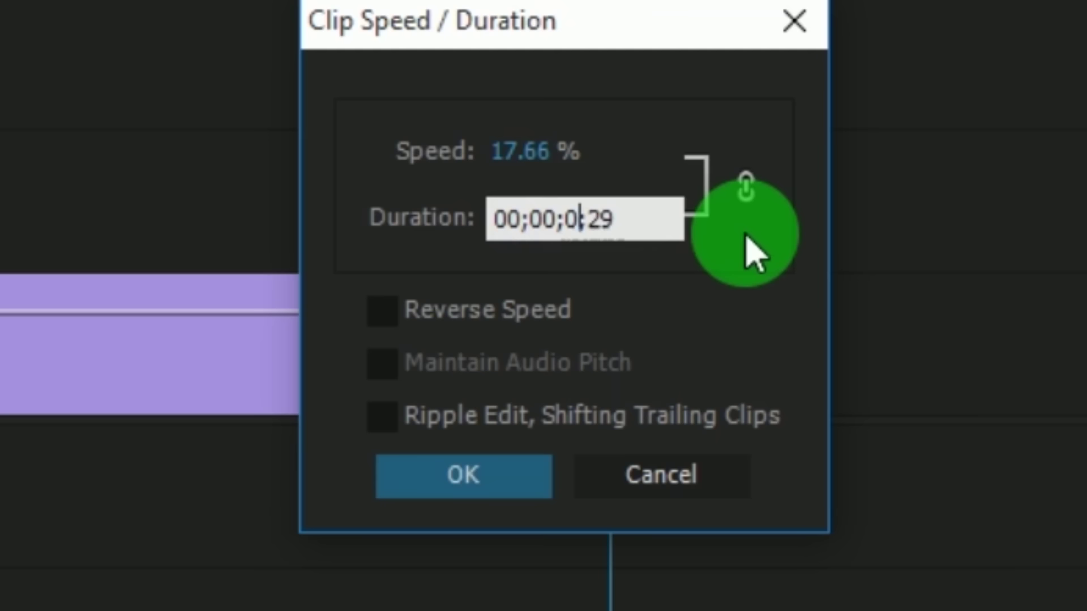
{"action": "type", "text": "=30"}
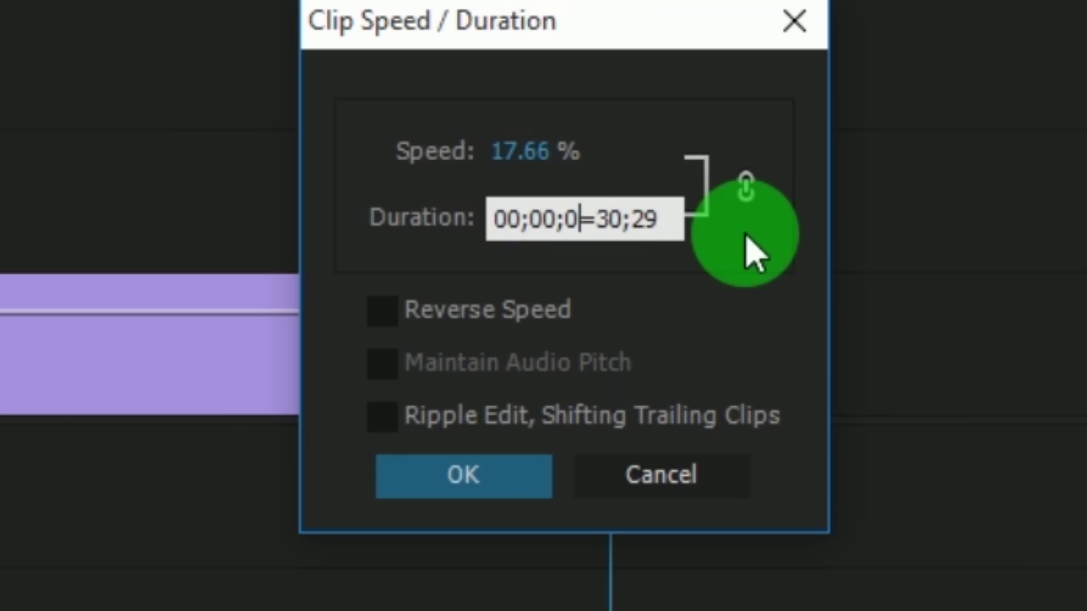
{"action": "key", "text": "Return"}
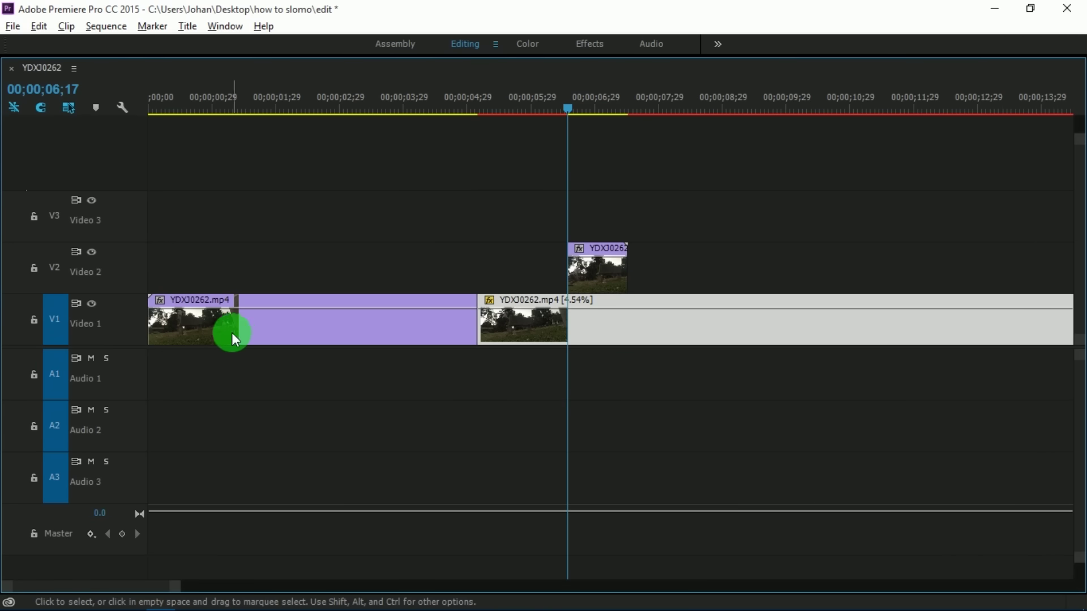
Zoom out and drop the Video 2 piece onto Video 1 right after the slowed clip
{"action": "key", "text": "minus"}
{"action": "key", "text": "minus"}
{"action": "key", "text": "minus"}
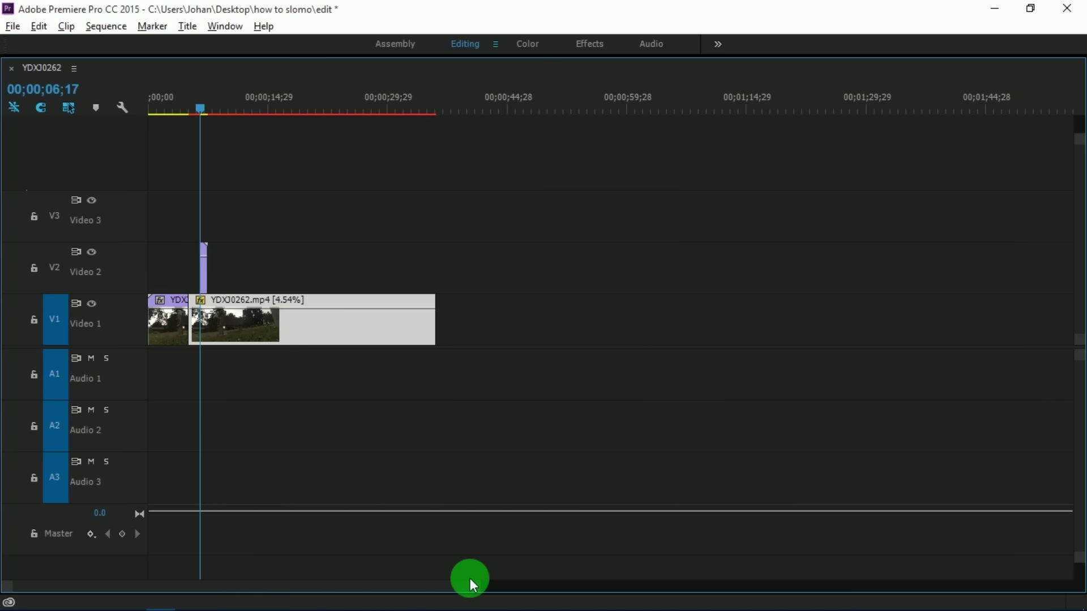
{"action": "mouse_move", "coordinate": [475, 582]}
{"action": "left_mouse_down"}
{"action": "mouse_move", "coordinate": [514, 582]}
{"action": "mouse_move", "coordinate": [486, 586]}
{"action": "left_mouse_up"}
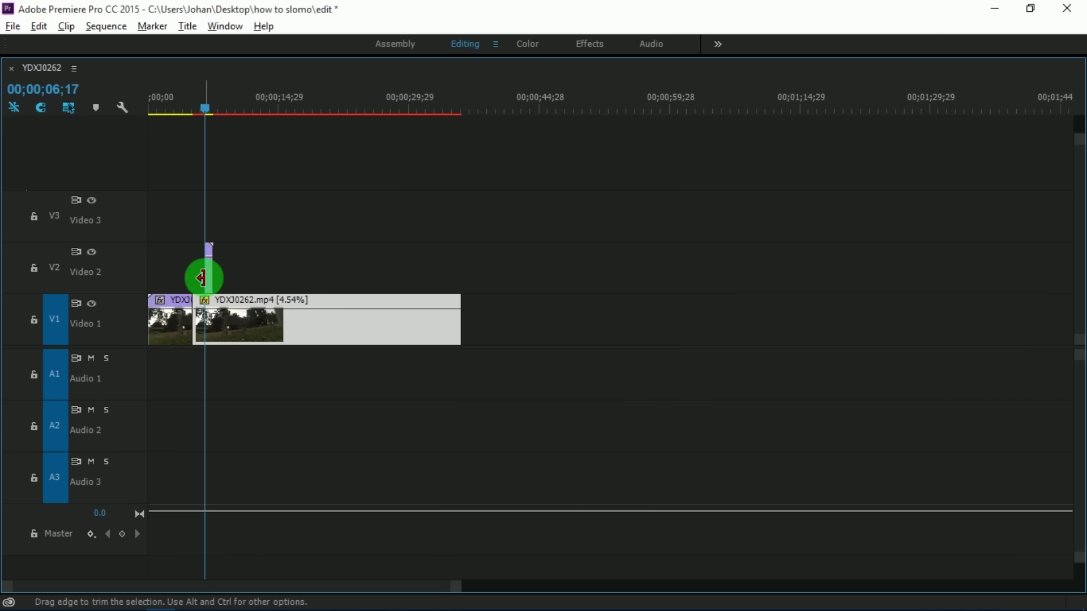
{"action": "left_click", "coordinate": [211, 278]}
{"action": "left_click_drag", "start_coordinate": [216, 283], "coordinate": [492, 301]}
{"action": "left_click", "coordinate": [13, 26]}
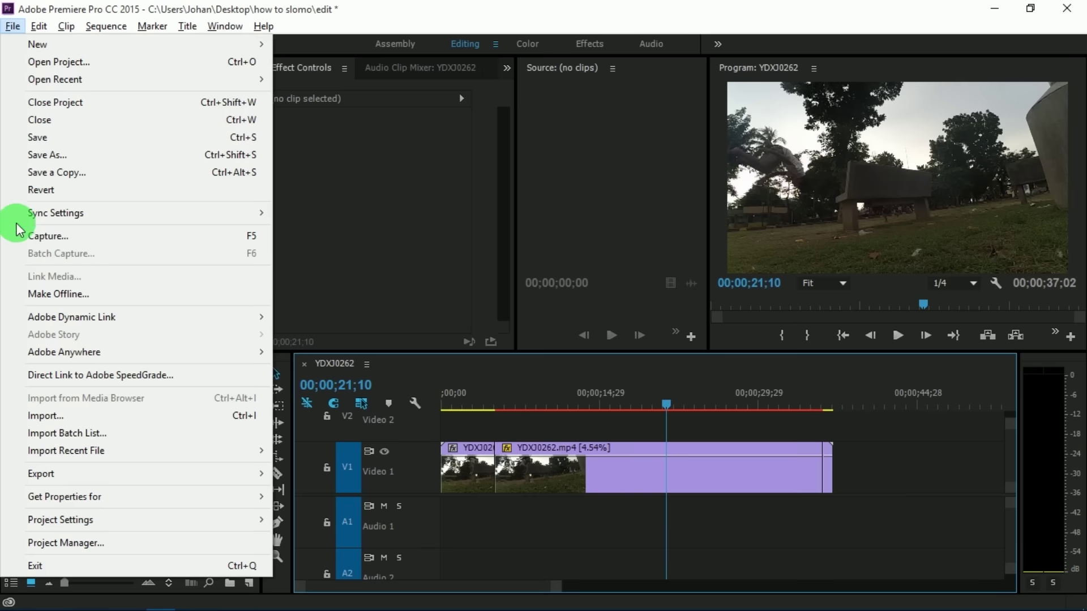
Open Export Settings and choose the YouTube 720p HD H.264 preset
{"action": "mouse_move", "coordinate": [49, 474]}
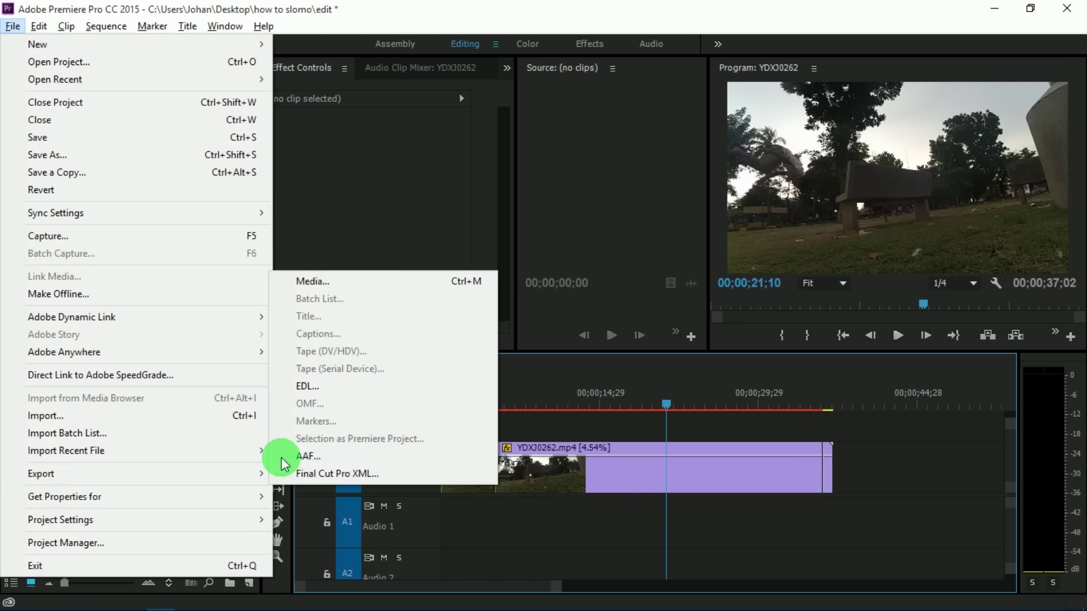
{"action": "left_click", "coordinate": [354, 281]}
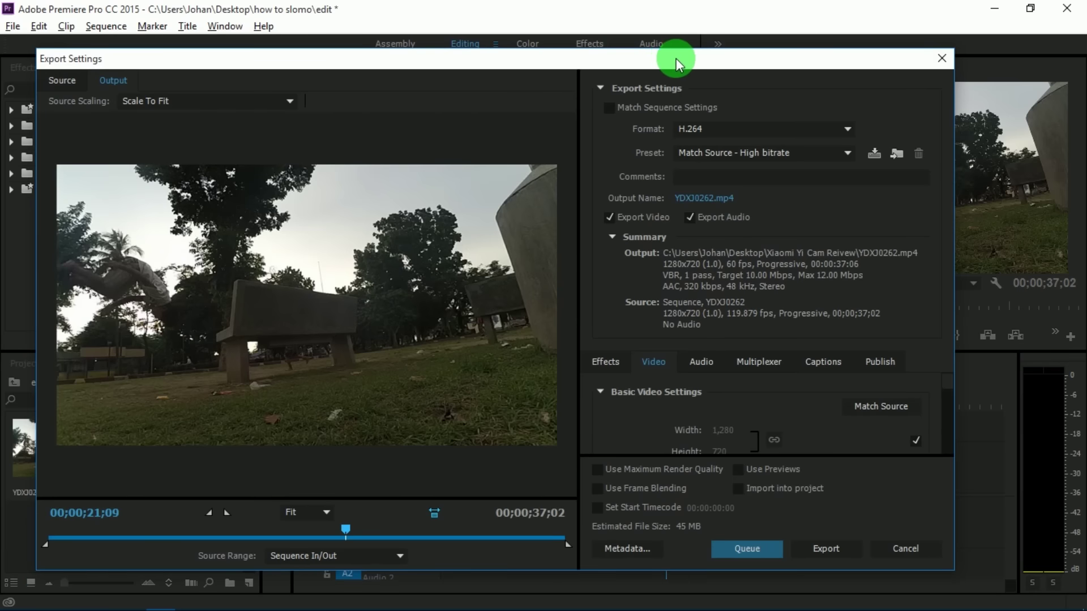
{"action": "left_click_drag", "start_coordinate": [676, 59], "coordinate": [728, 53]}
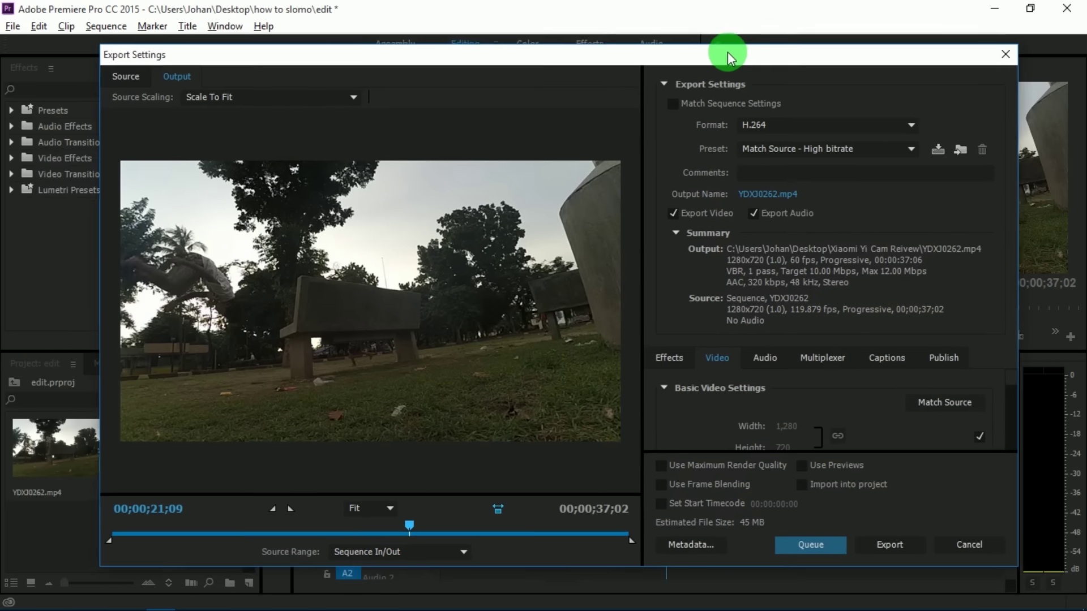
{"action": "left_click", "coordinate": [773, 146]}
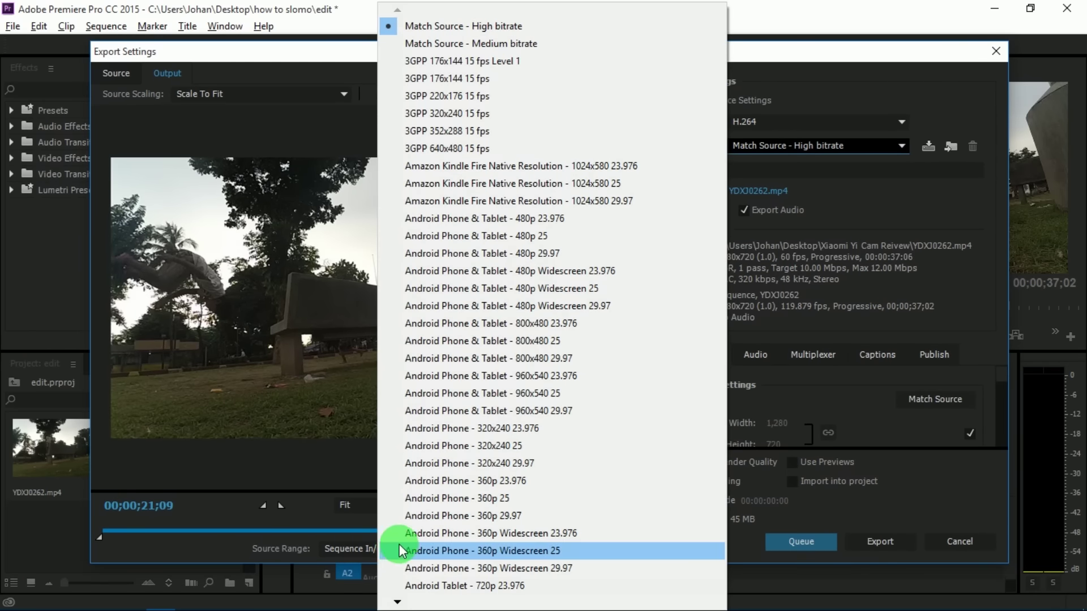
{"action": "scroll", "coordinate": [419, 591], "scroll_direction": "down", "scroll_amount": 10}
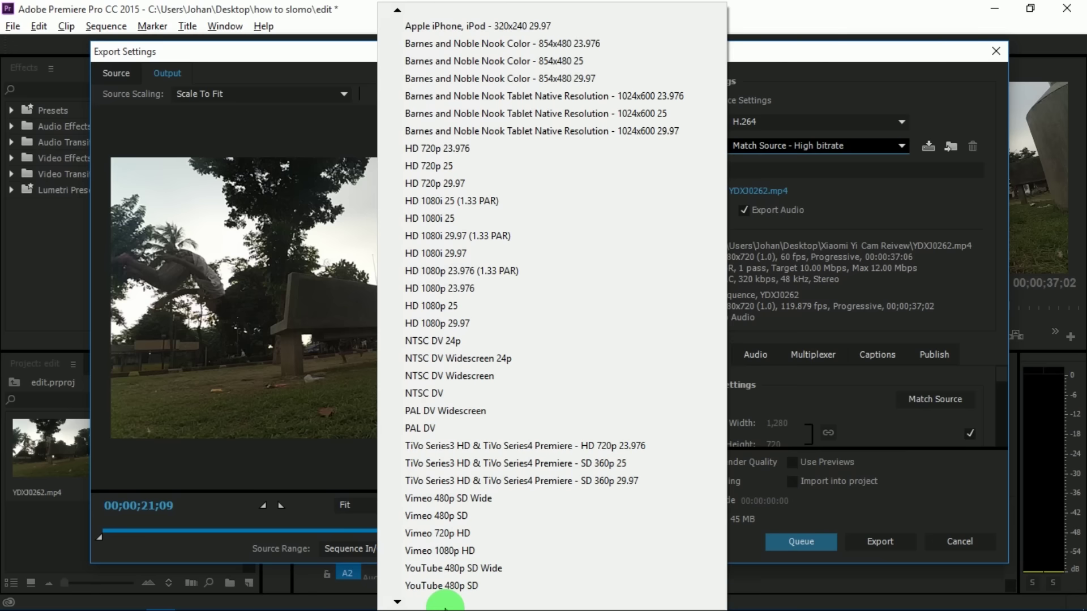
{"action": "scroll", "coordinate": [445, 605], "scroll_direction": "down", "scroll_amount": 1}
{"action": "left_click", "coordinate": [445, 587]}
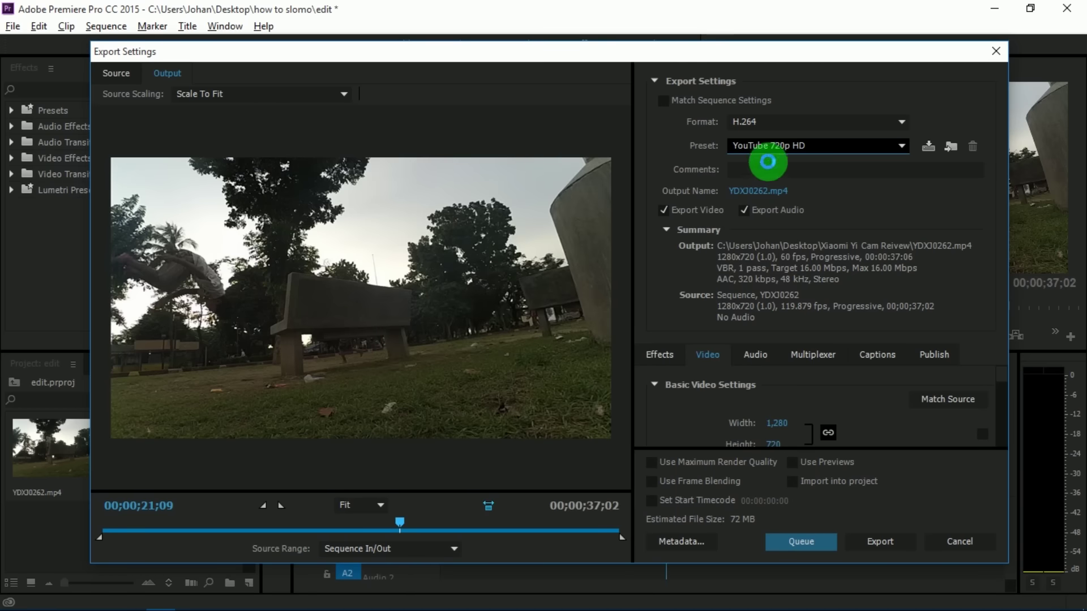
{"action": "left_click", "coordinate": [761, 191]}
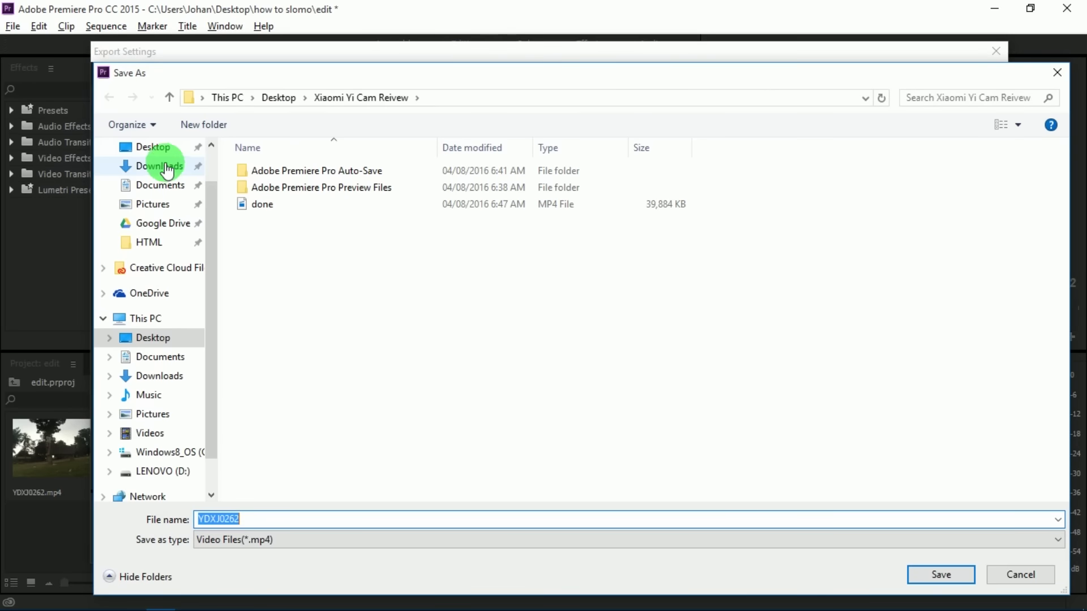
Save the export as done.mp4 in Desktop > how to slomo and start exporting
{"action": "left_click", "coordinate": [152, 149]}
{"action": "double_click", "coordinate": [242, 511]}
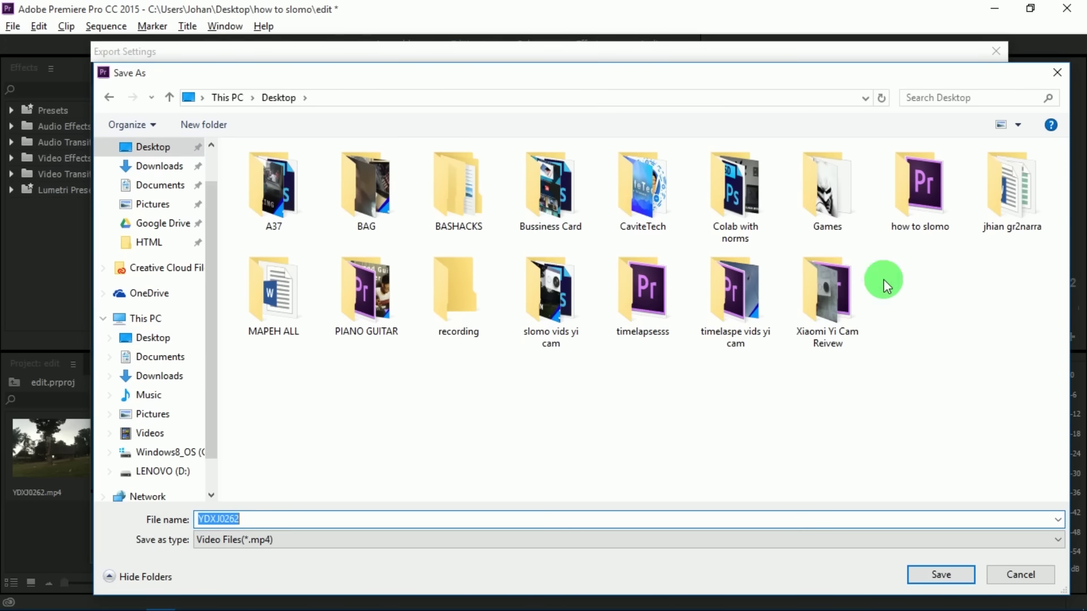
{"action": "left_click", "coordinate": [539, 286]}
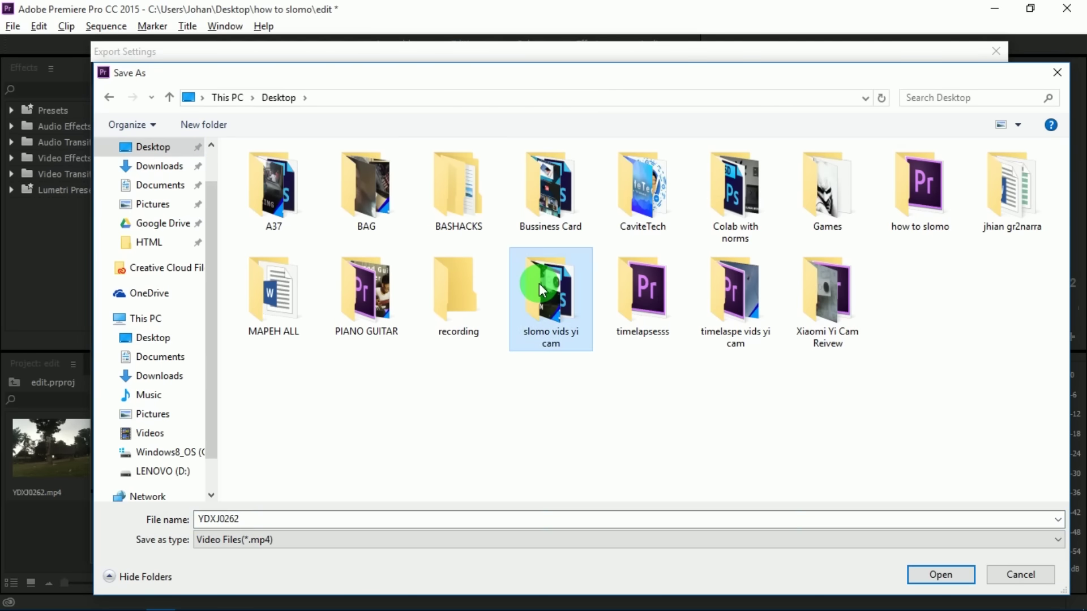
{"action": "double_click", "coordinate": [934, 181]}
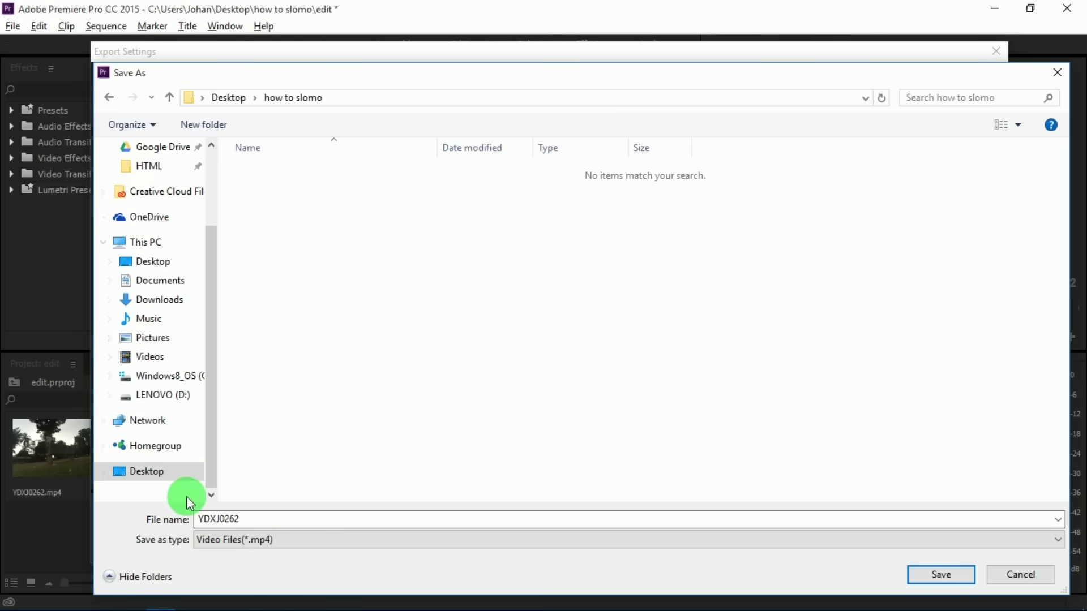
{"action": "double_click", "coordinate": [263, 520]}
{"action": "type", "text": "done"}
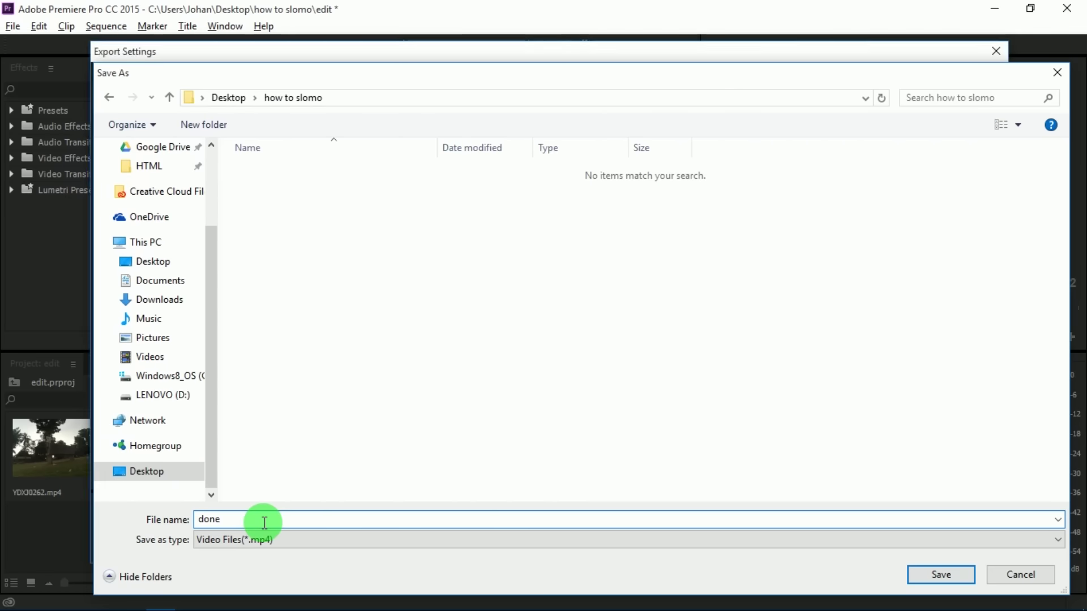
{"action": "key", "text": "Return"}
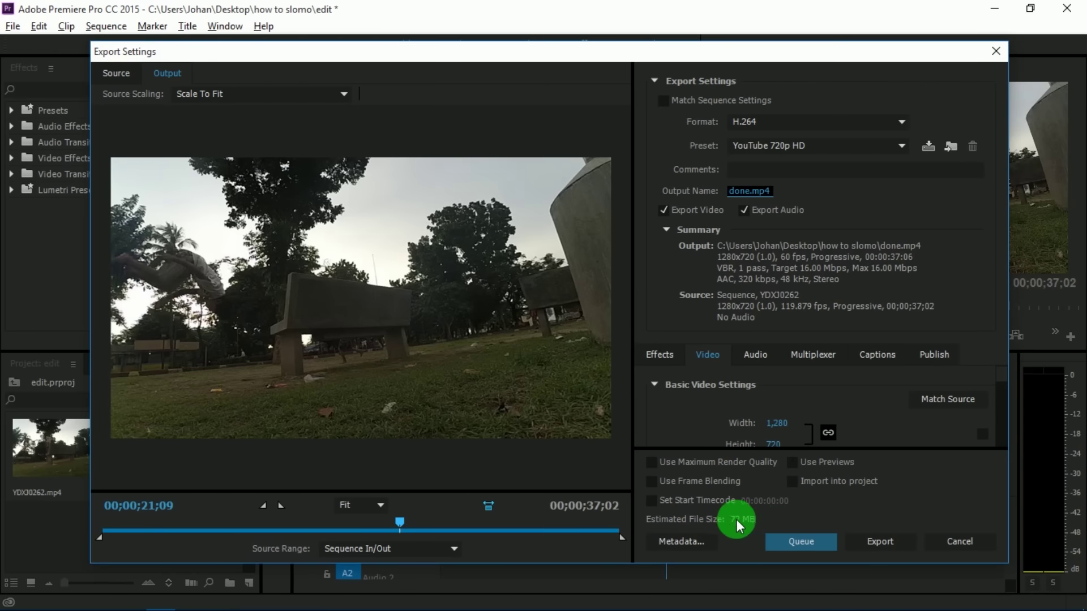
{"action": "left_click", "coordinate": [875, 545]}
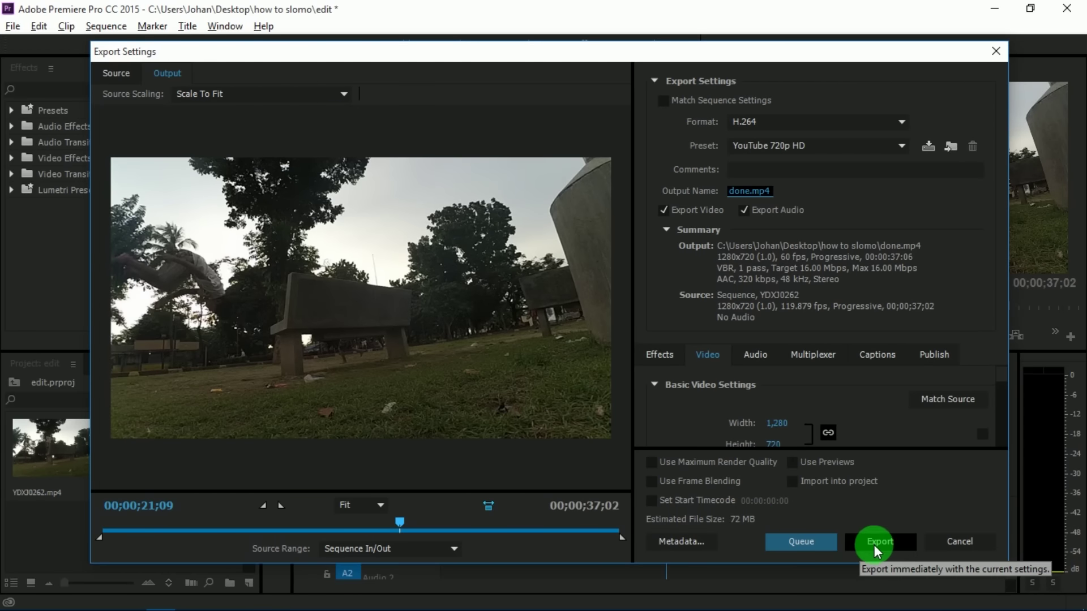